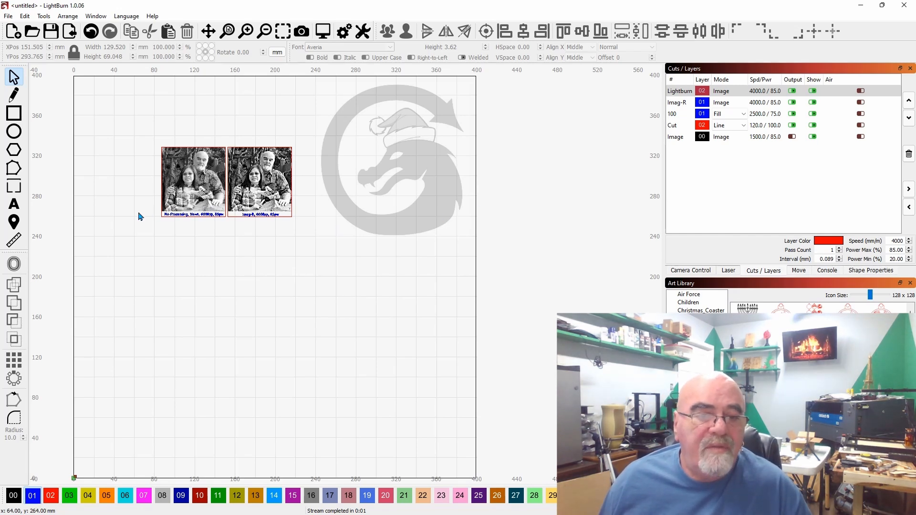
- Change the speed in the Imag-R caption under the second photo to 4000sp
scroll(139, 213, "up", 1)
scroll(145, 201, "up", 3)
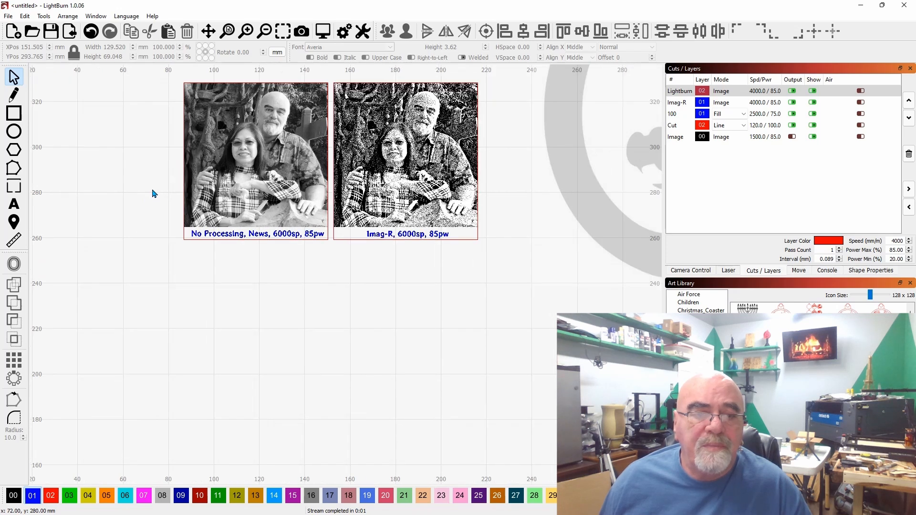
scroll(163, 201, "up", 3)
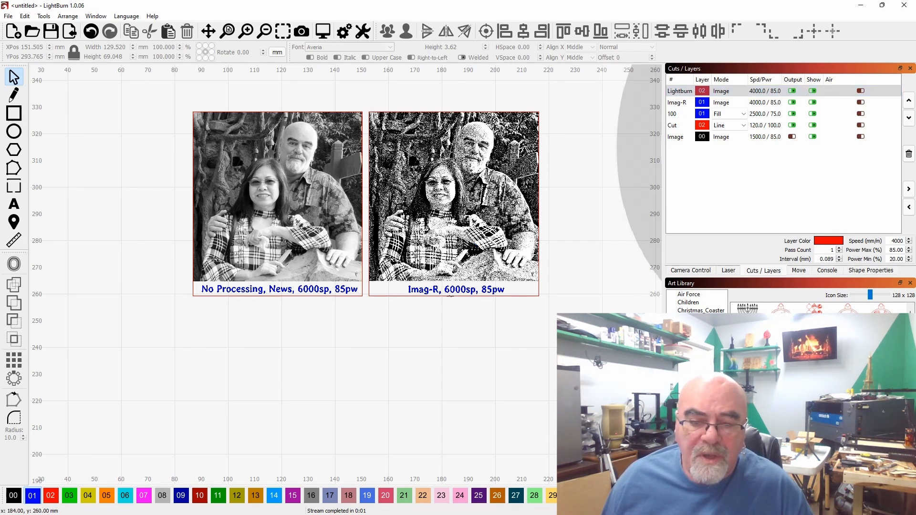
left_click(14, 204)
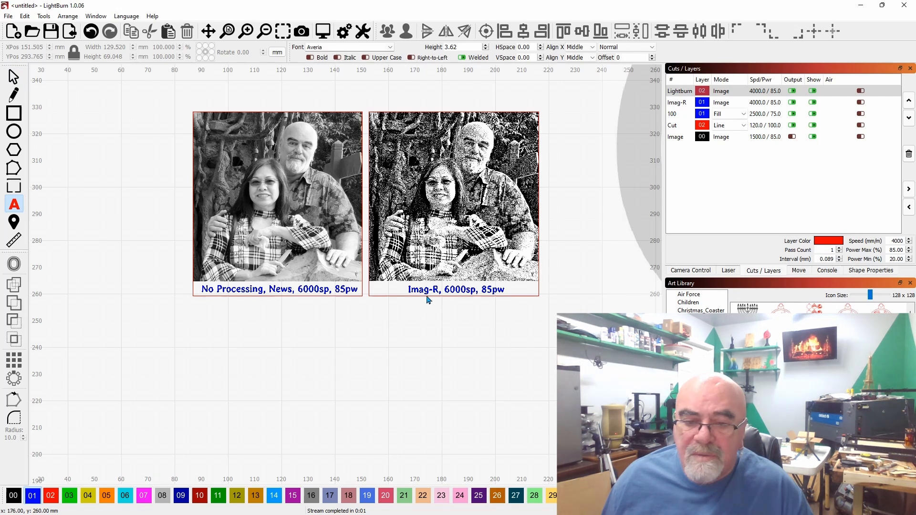
left_click(450, 293)
key("BackSpace")
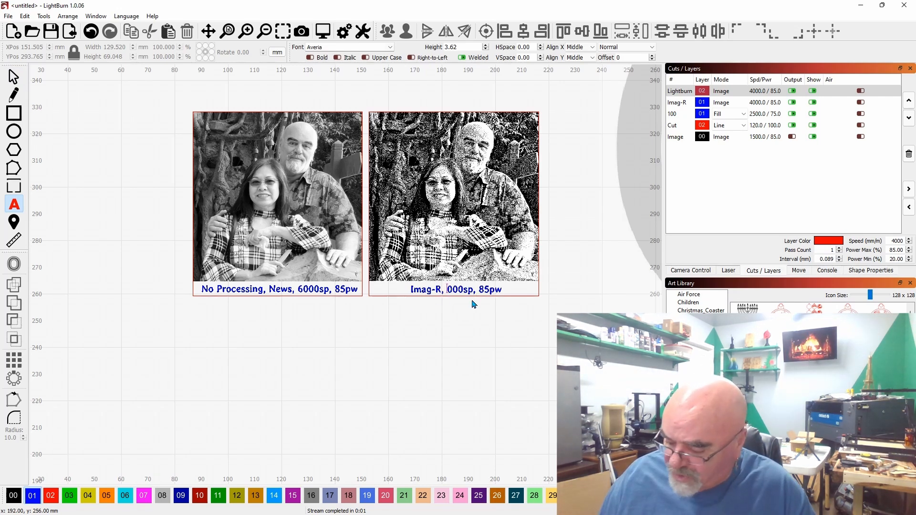
type("4")
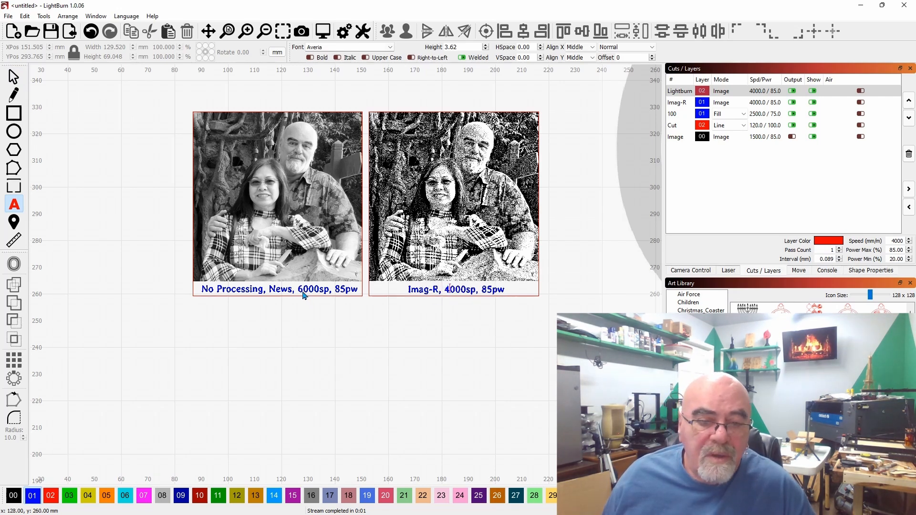
- Change the speed in the No Processing caption under the first photo to 4000sp
left_click(305, 298)
key("BackSpace")
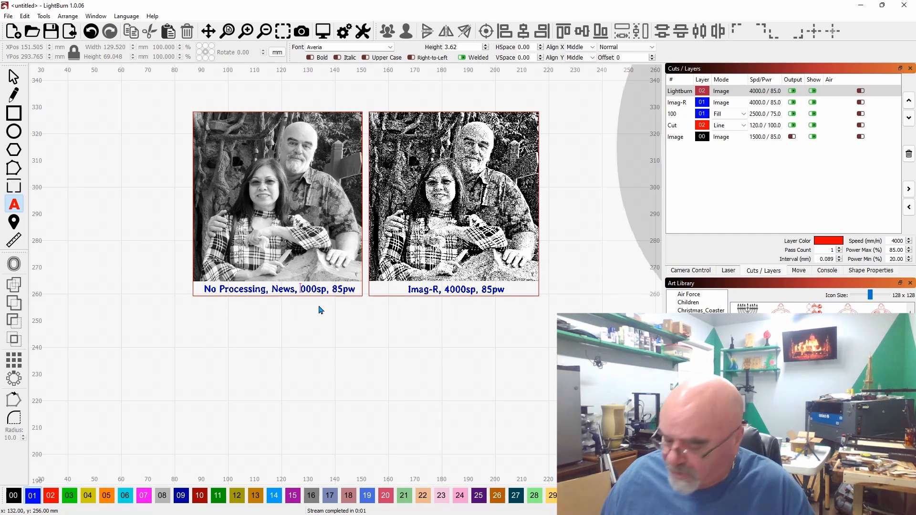
type("4")
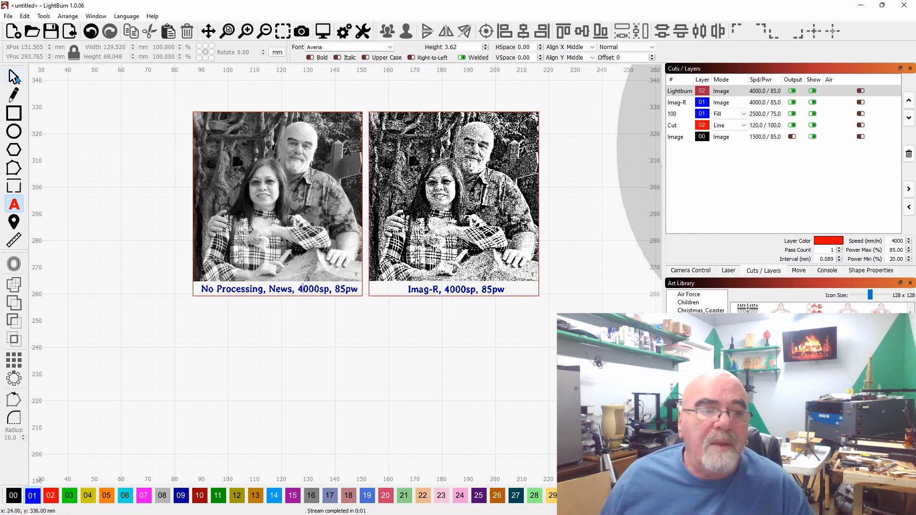
left_click(14, 76)
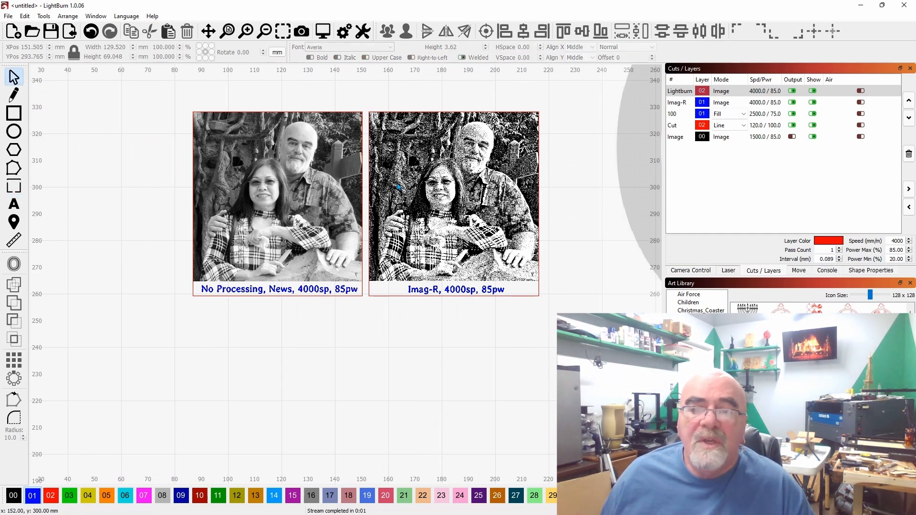
- Review the cut settings of the Lightburn and Imag-R image layers, including speed, power, image mode and Pass-Through
left_click(682, 93)
double_click(682, 92)
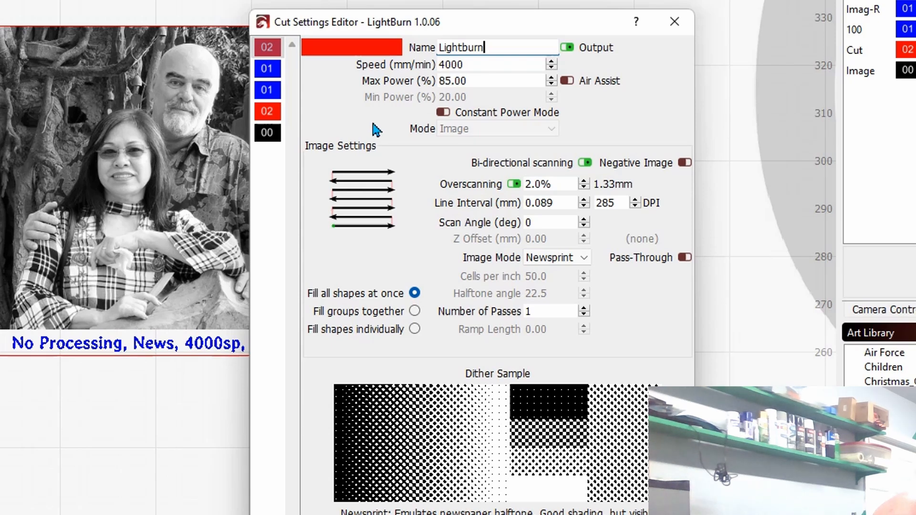
left_click(261, 73)
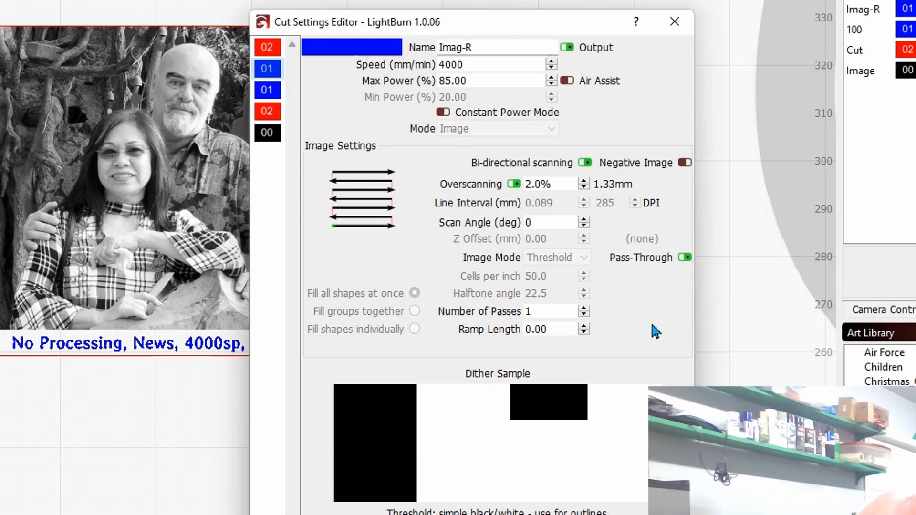
left_click(587, 513)
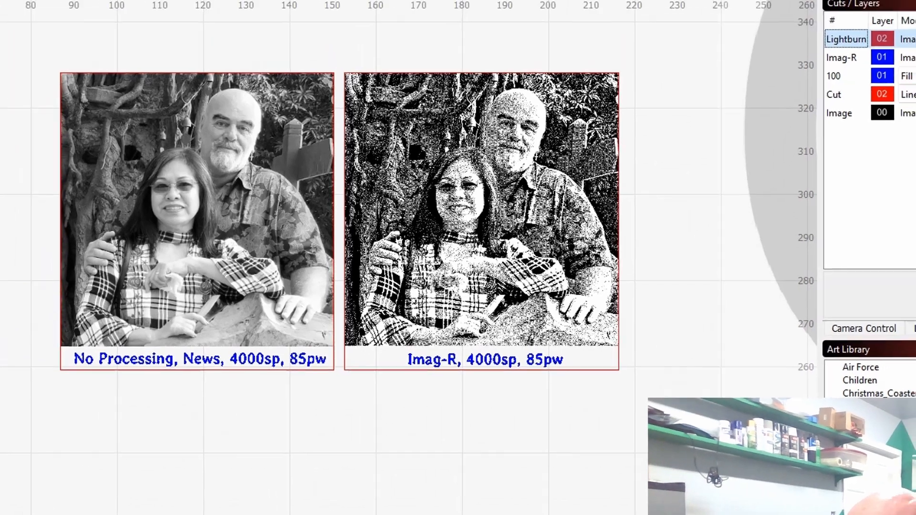
- Preview the job and compare the dot patterns of the No Processing and Imag-R photos up close
left_click(302, 1)
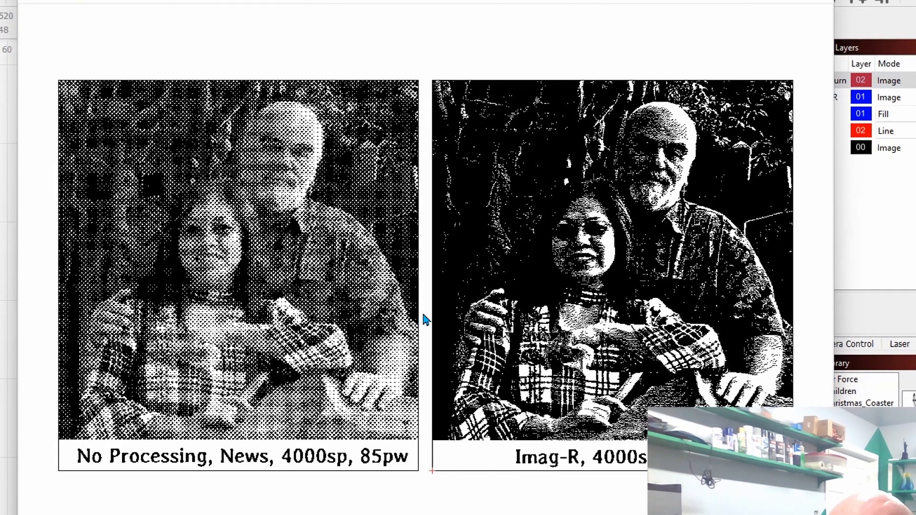
scroll(426, 313, "up", 3)
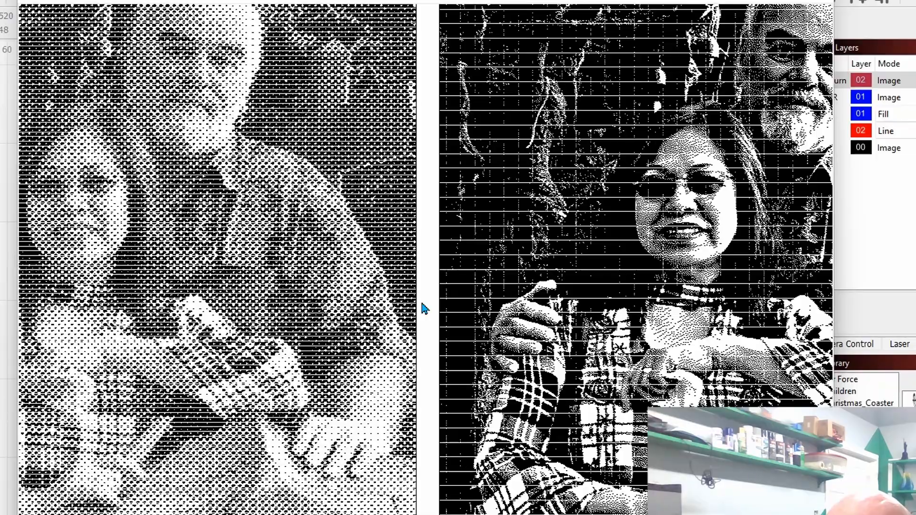
scroll(423, 309, "down", 2)
scroll(423, 308, "up", 2)
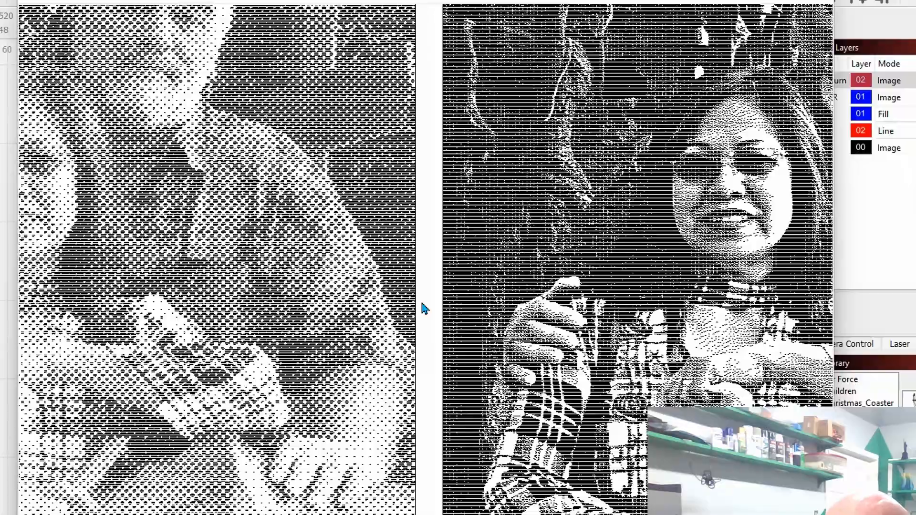
scroll(620, 220, "up", 3)
scroll(576, 242, "down", 3)
scroll(629, 233, "up", 3)
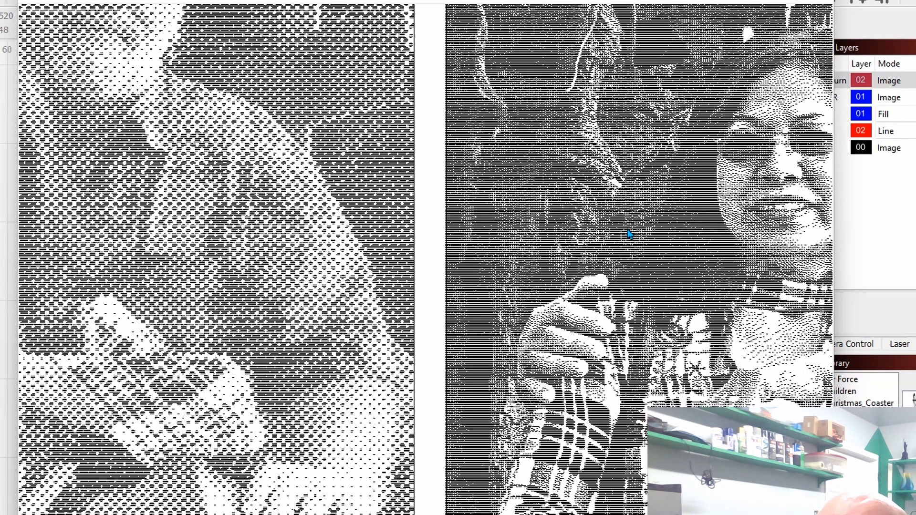
scroll(629, 233, "down", 3)
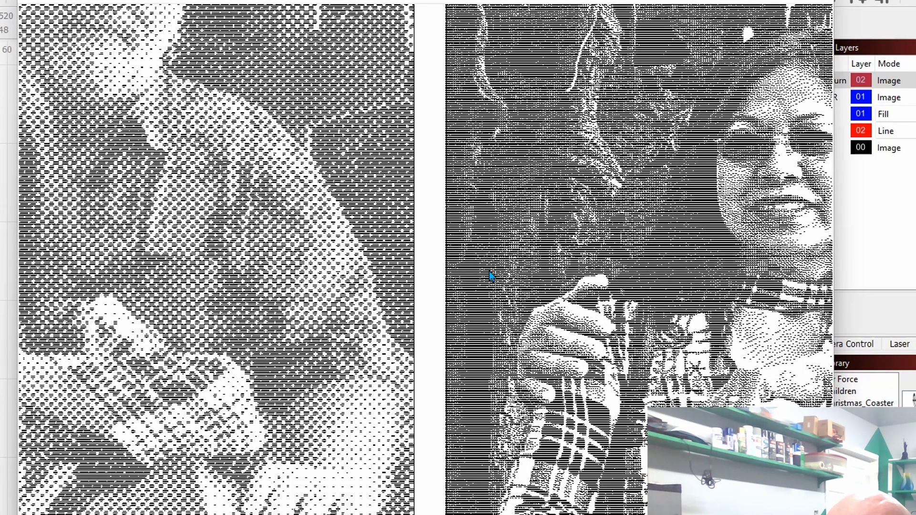
scroll(521, 270, "up", 3)
scroll(521, 270, "up", 2)
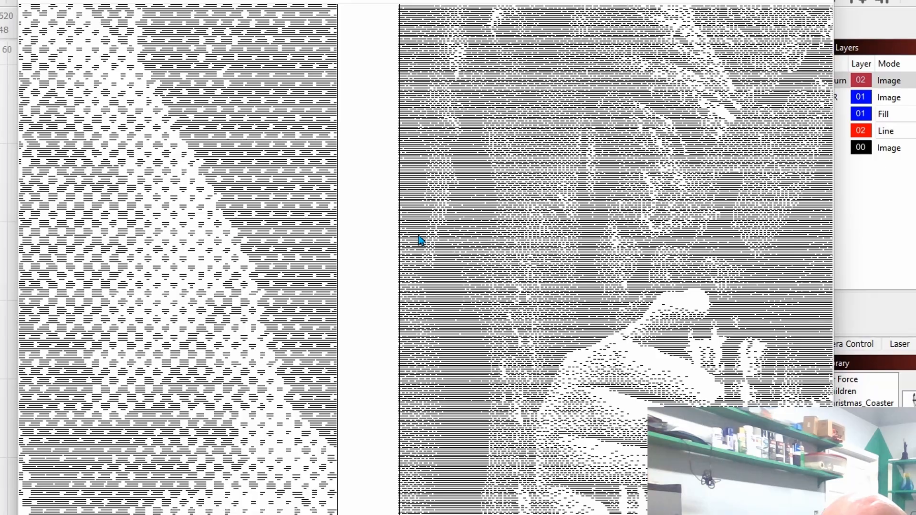
scroll(259, 244, "down", 5)
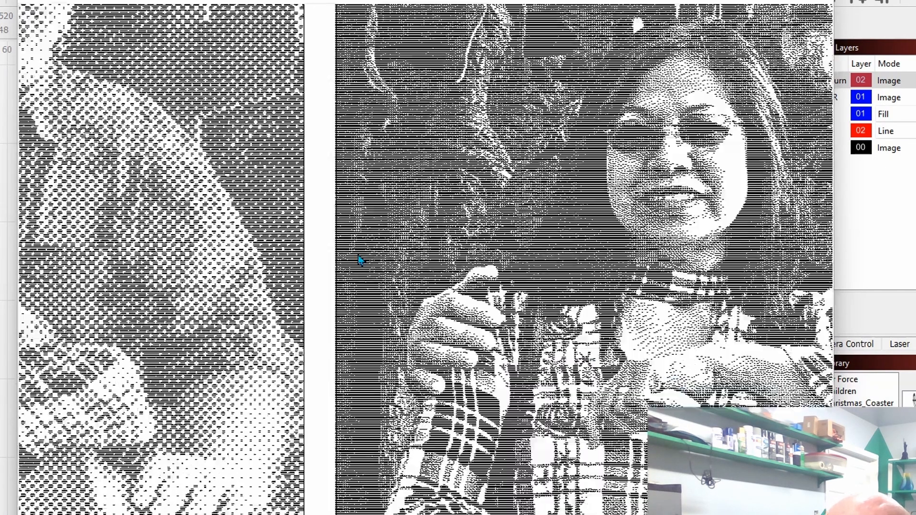
scroll(430, 264, "down", 1)
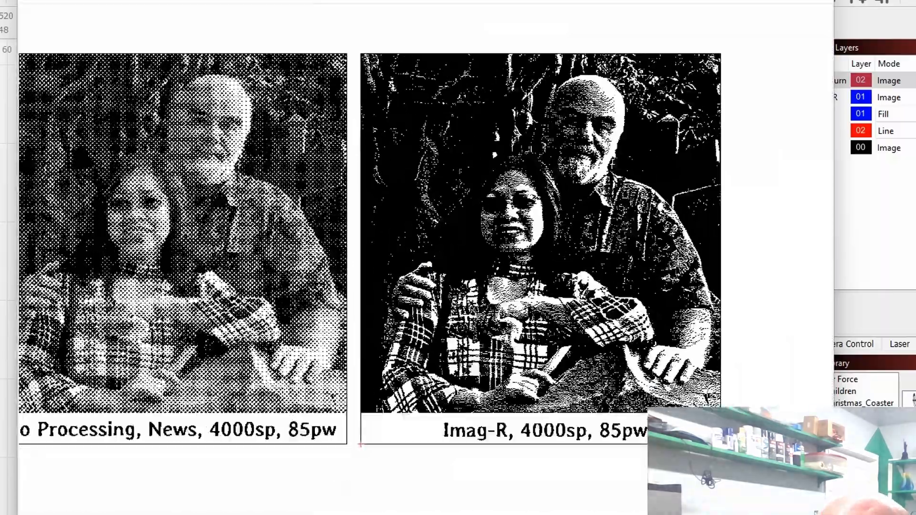
key("Escape")
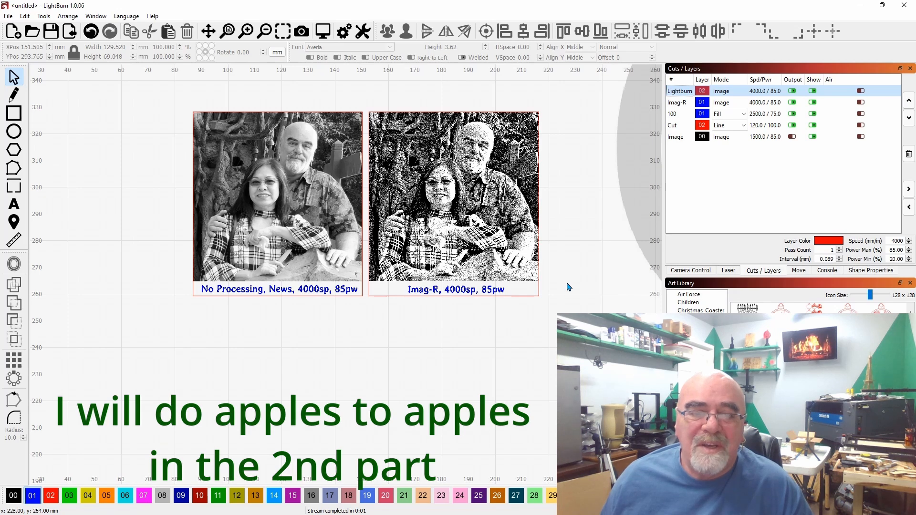
- Update the camera overlay so the live view of the laser bed appears behind the two photos in the workspace
scroll(612, 325, "down", 3)
scroll(434, 307, "down", 3)
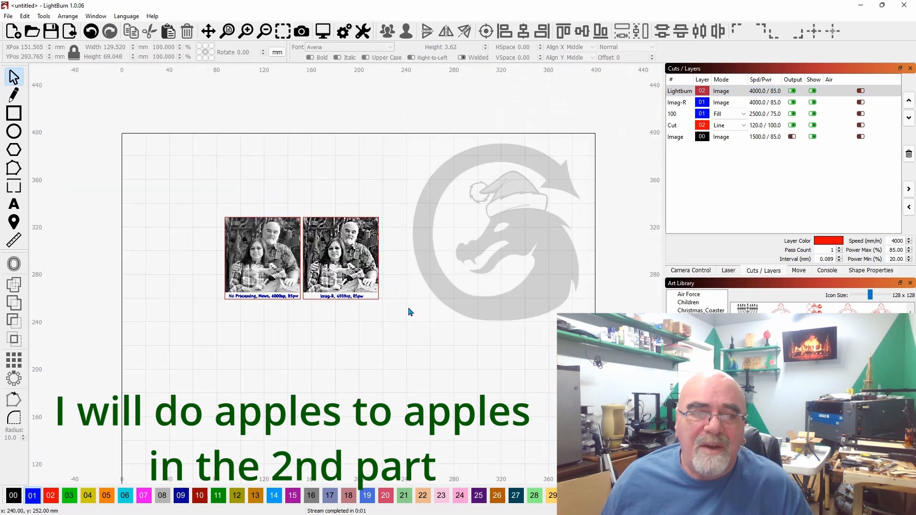
scroll(403, 251, "down", 1)
left_click_drag(403, 250, 385, 242)
scroll(382, 251, "down", 2)
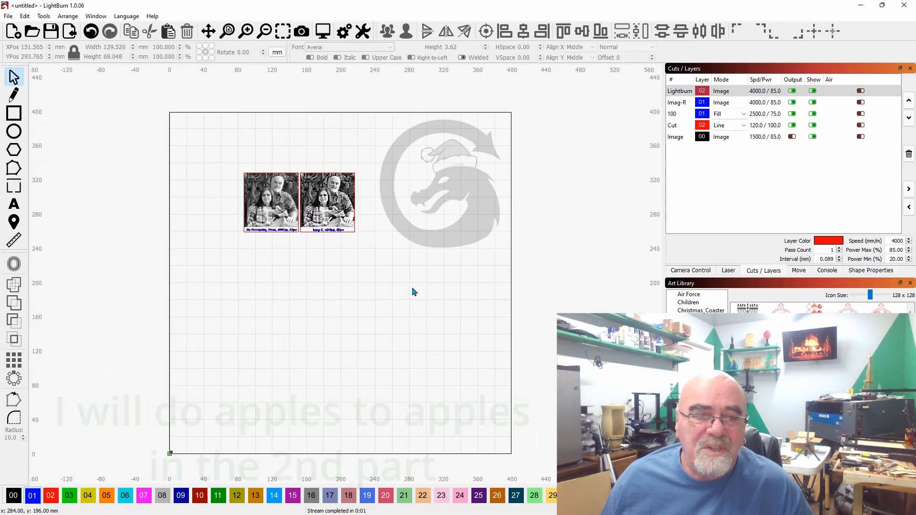
left_click_drag(413, 291, 393, 288)
scroll(395, 271, "up", 1)
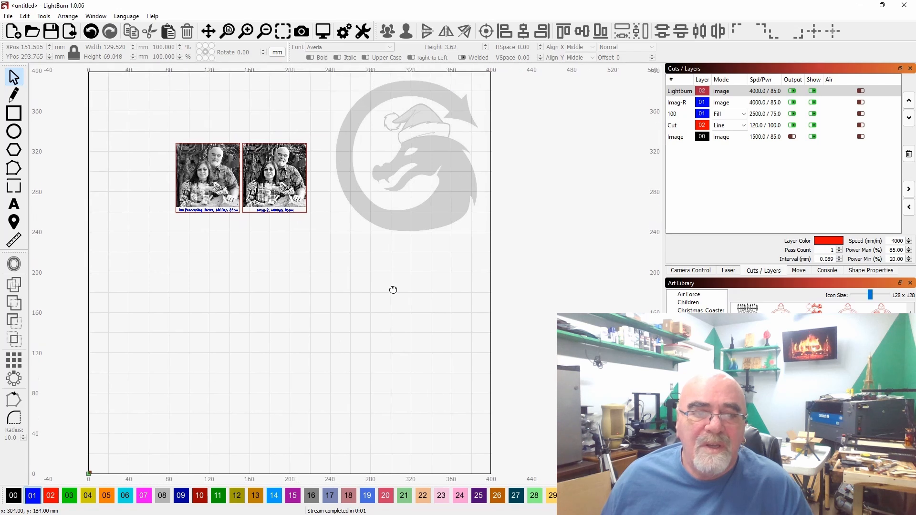
left_click(692, 271)
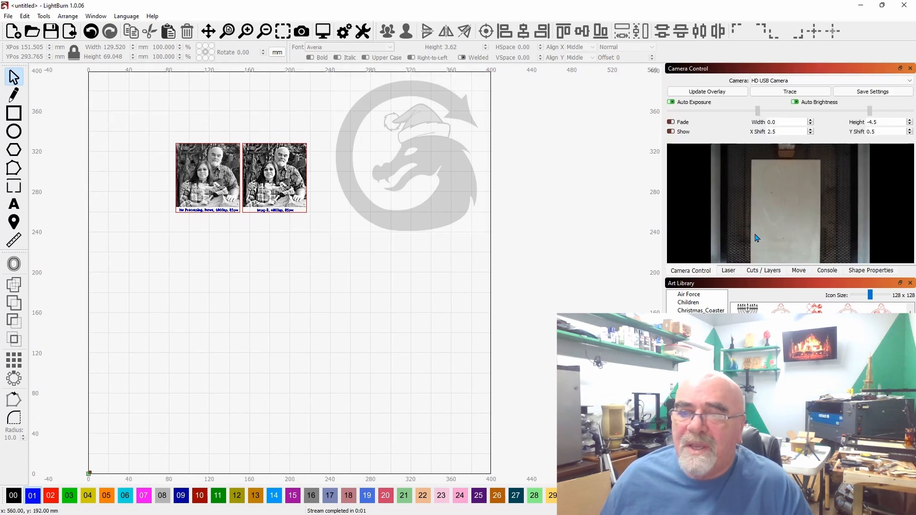
left_click(707, 91)
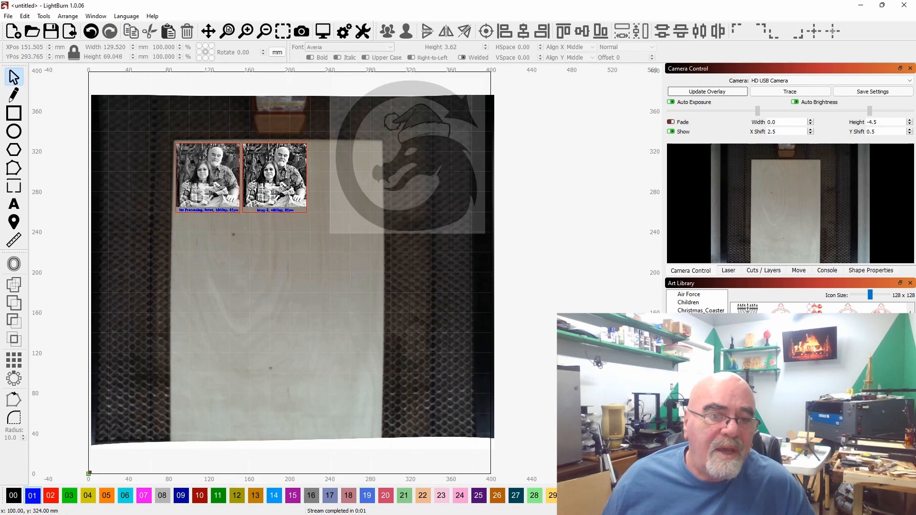
- Check the placement of both photos on the wooden board in the camera overlay and open the laser controls
scroll(162, 160, "up", 3)
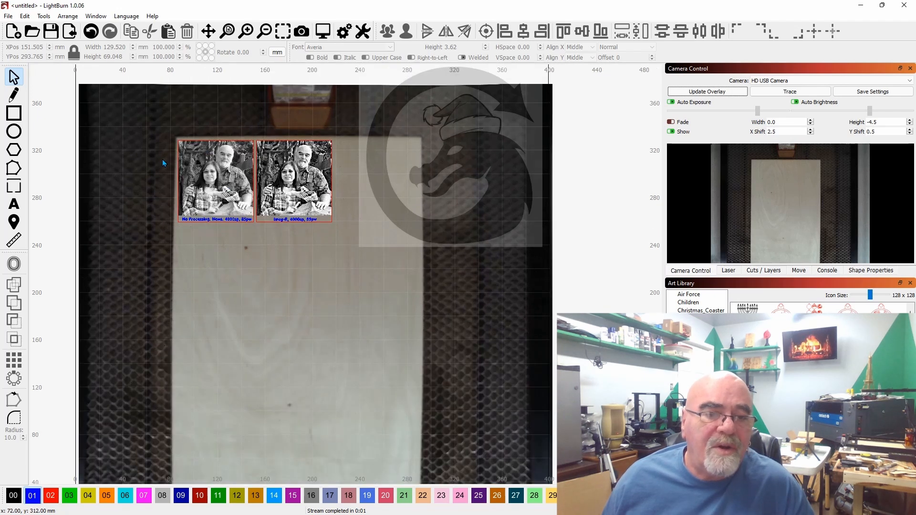
scroll(236, 218, "down", 2)
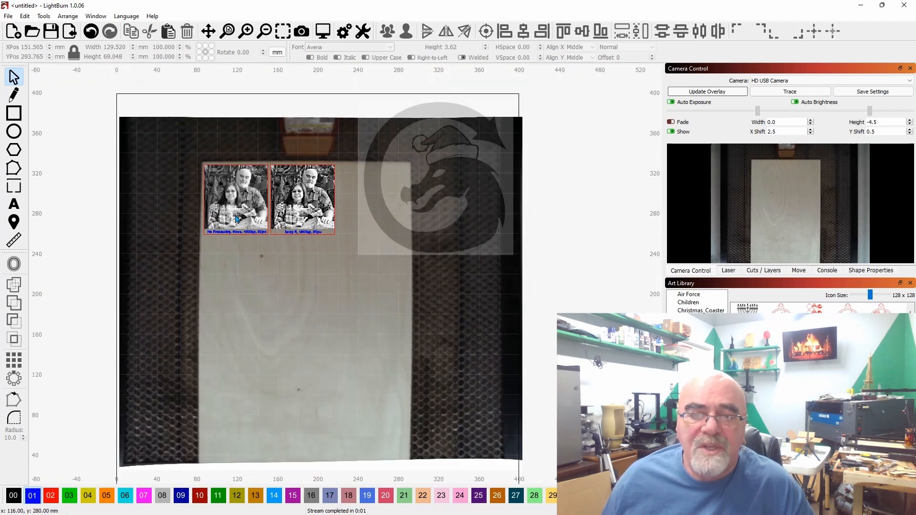
left_click_drag(589, 289, 571, 278)
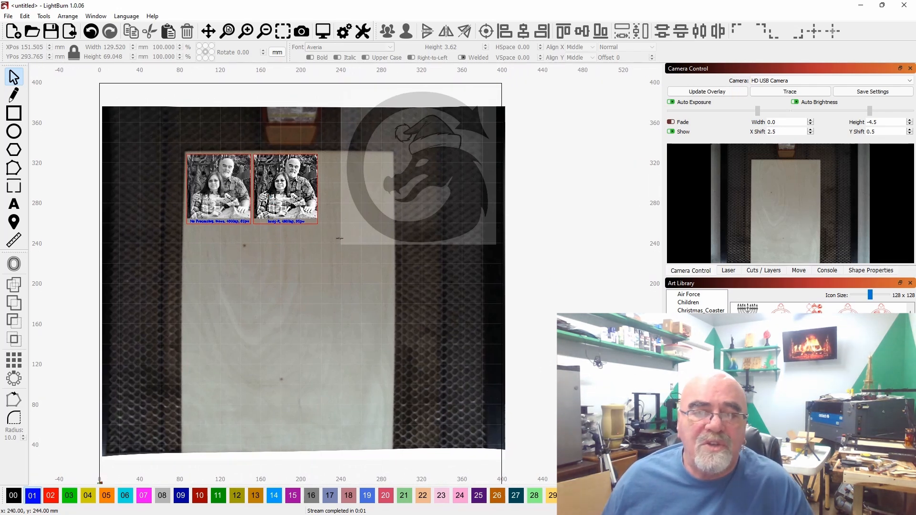
left_click(731, 271)
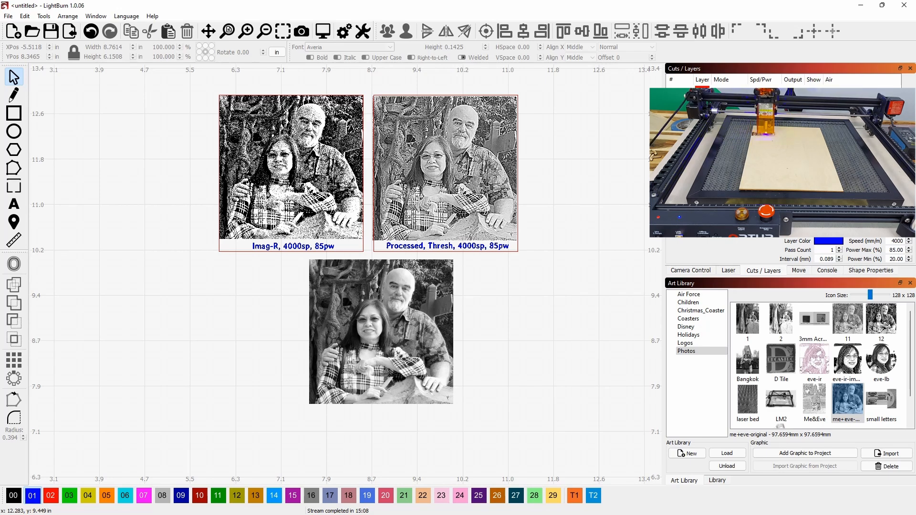
left_click(426, 179)
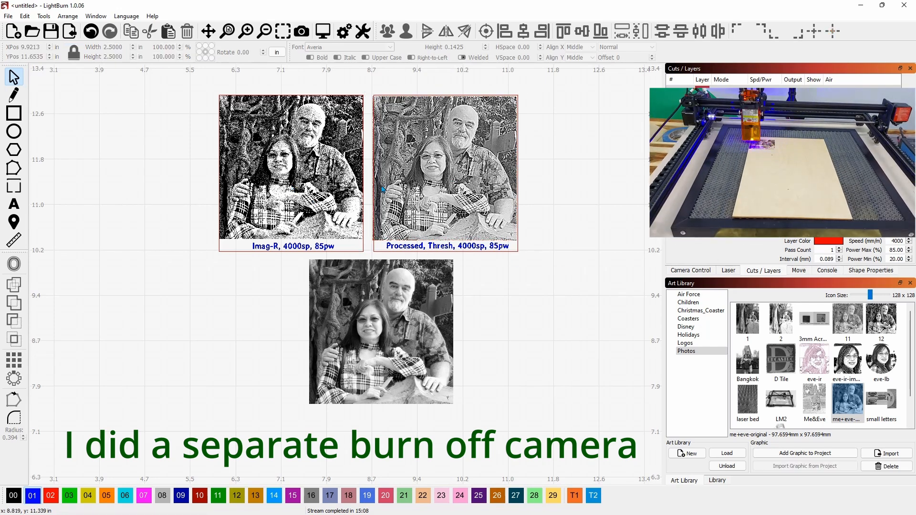
scroll(367, 186, "up", 2)
scroll(364, 151, "down", 2)
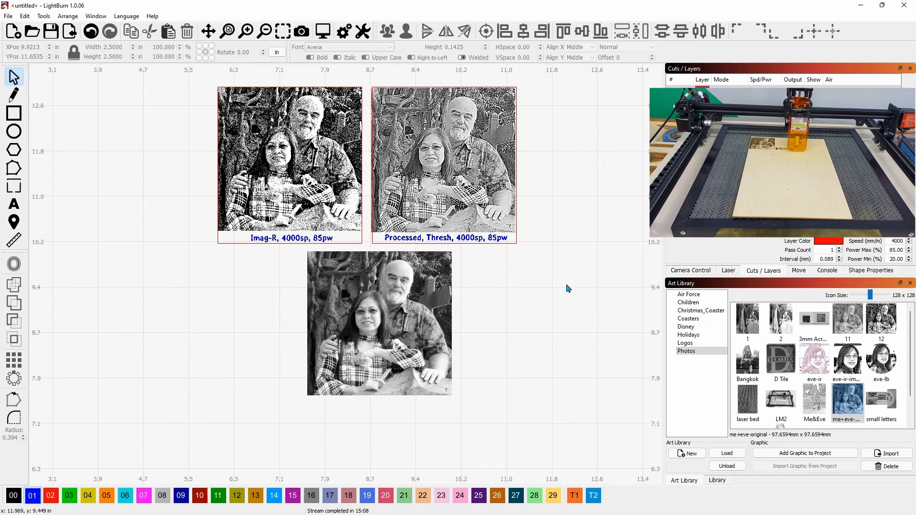
- Open the original photo in Adjust Image and try Enhance Amount 760 with Enhance Radius 4 in Threshold mode
left_click(379, 302)
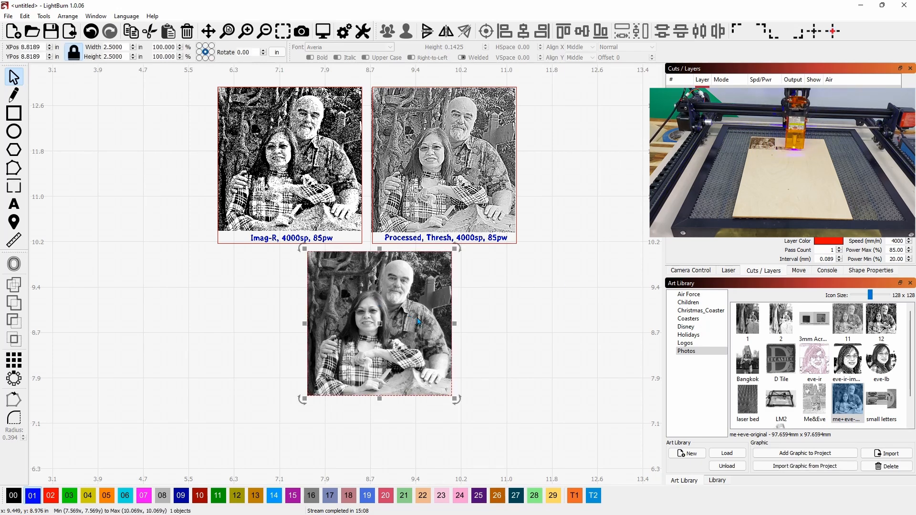
right_click(411, 285)
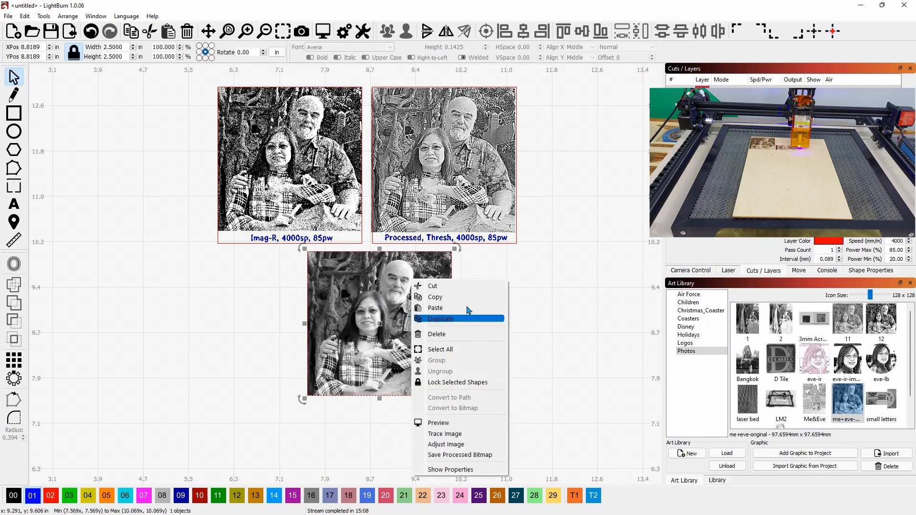
left_click(473, 445)
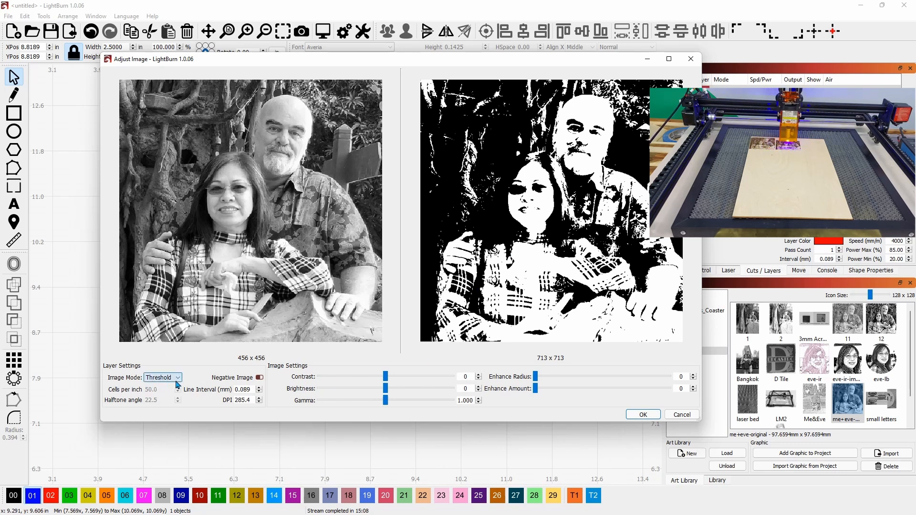
left_click_drag(535, 388, 636, 389)
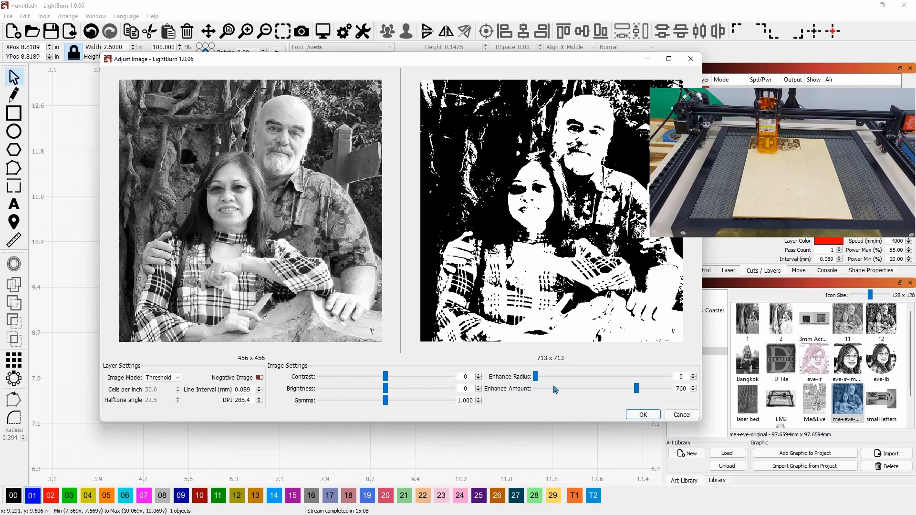
left_click_drag(536, 378, 547, 379)
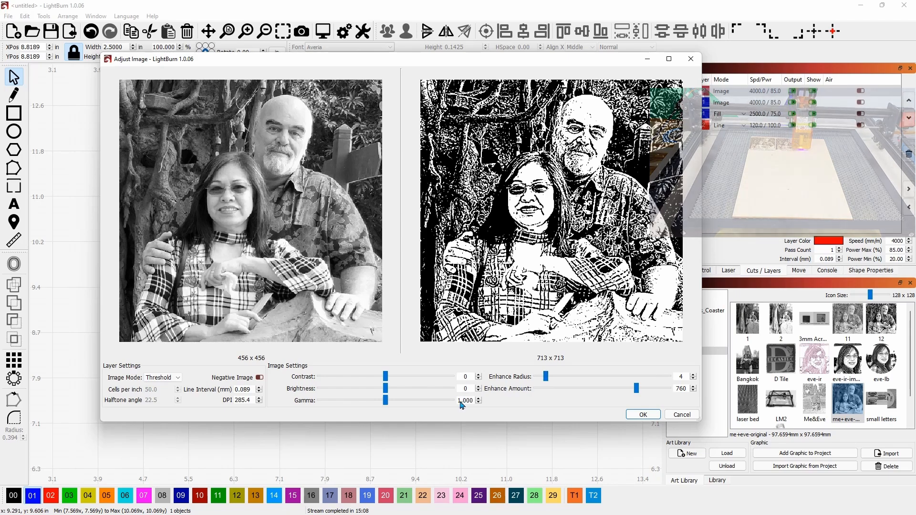
- Try contrast 12, brightness 7, gamma 1.700 and Enhance Radius 5 on the photo, and discard the image adjustments
left_click_drag(386, 376, 396, 377)
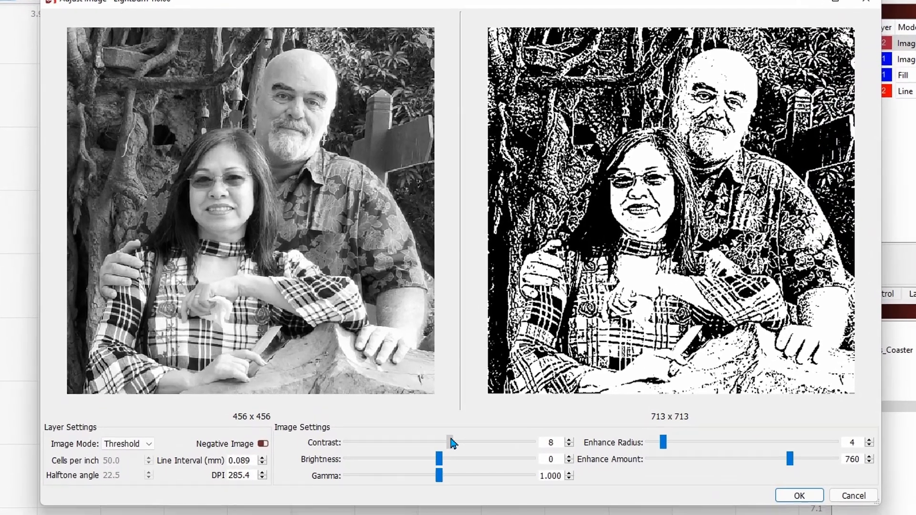
left_click_drag(452, 442, 477, 481)
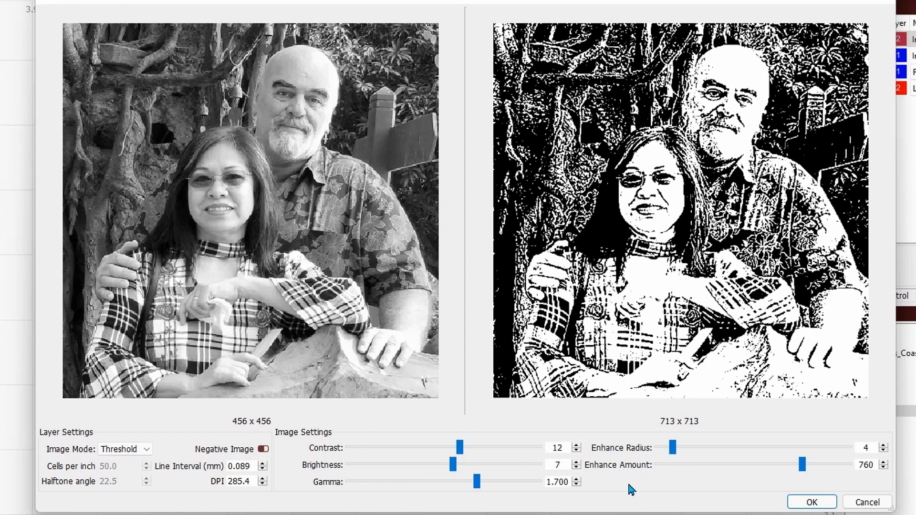
mouse_move(678, 448)
left_mouse_down()
mouse_move(705, 447)
mouse_move(665, 450)
mouse_move(678, 449)
left_mouse_up()
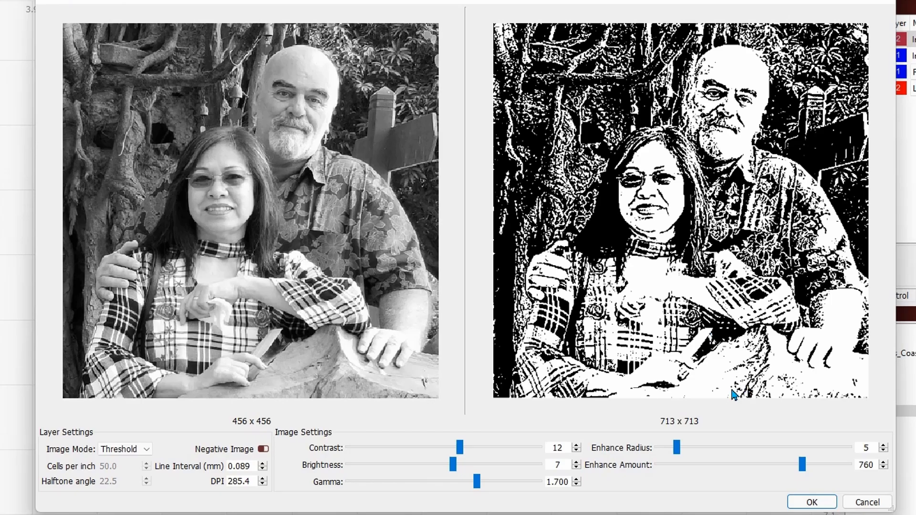
left_click(867, 502)
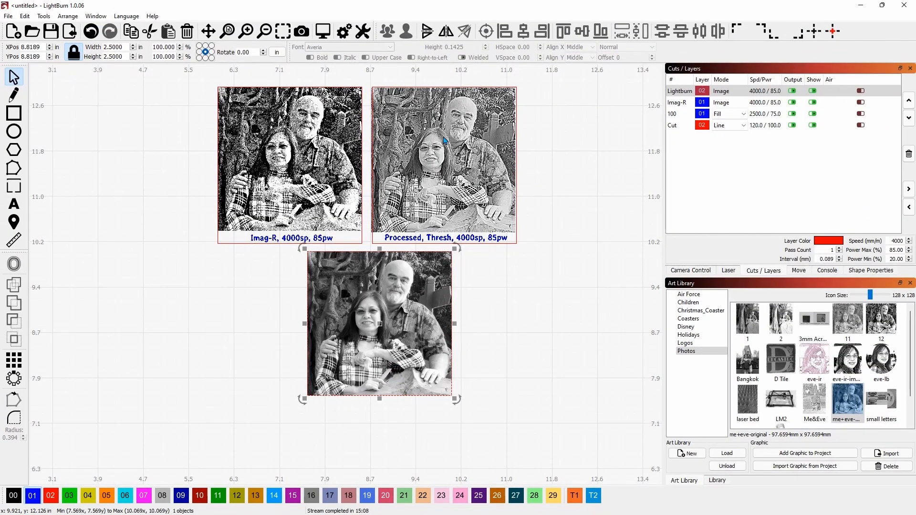
- Compare the Imag-R and Processed, Thresh photos with the unprocessed original in the workspace
scroll(383, 169, "up", 2)
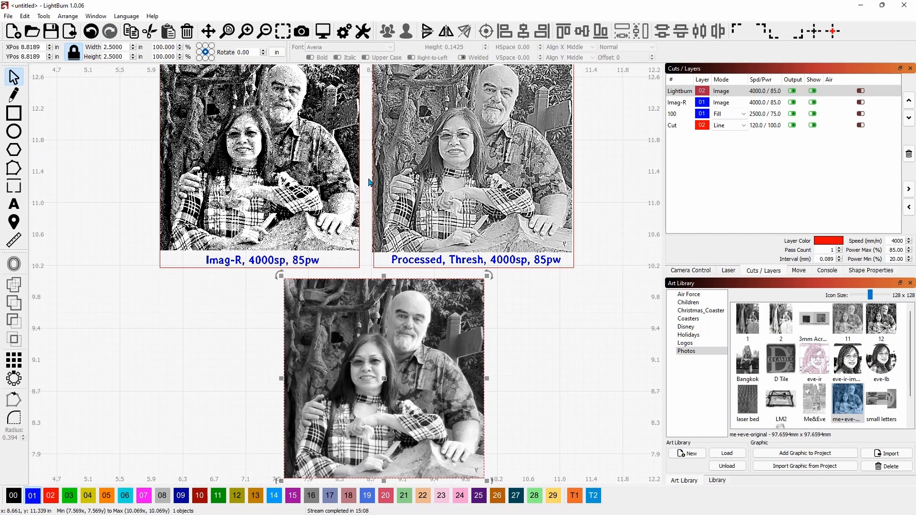
left_click_drag(368, 177, 370, 203)
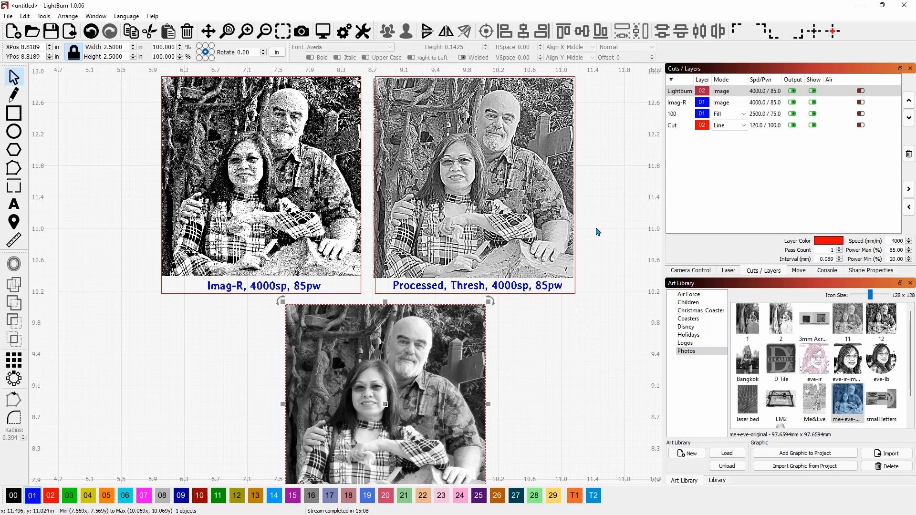
scroll(598, 231, "down", 1)
left_click_drag(605, 265, 588, 243)
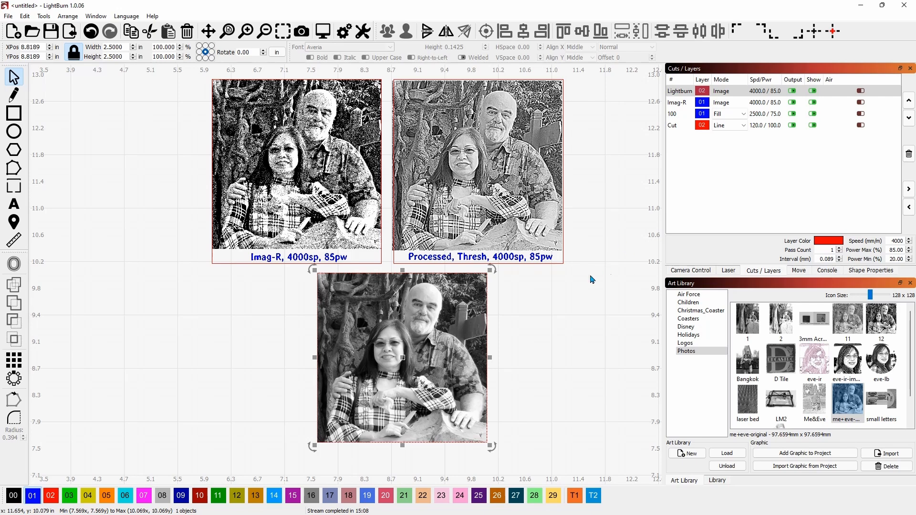
scroll(376, 274, "down", 1)
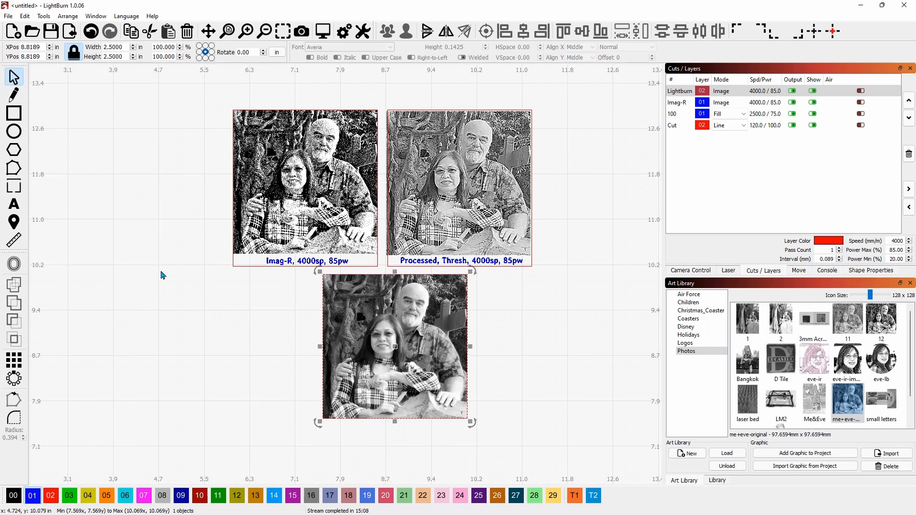
- Examine the pictures of the engraved Imag-R, Processed News and No Processing samples placed elsewhere in the workspace
left_click_drag(161, 272, 646, 280)
left_click_drag(326, 299, 662, 249)
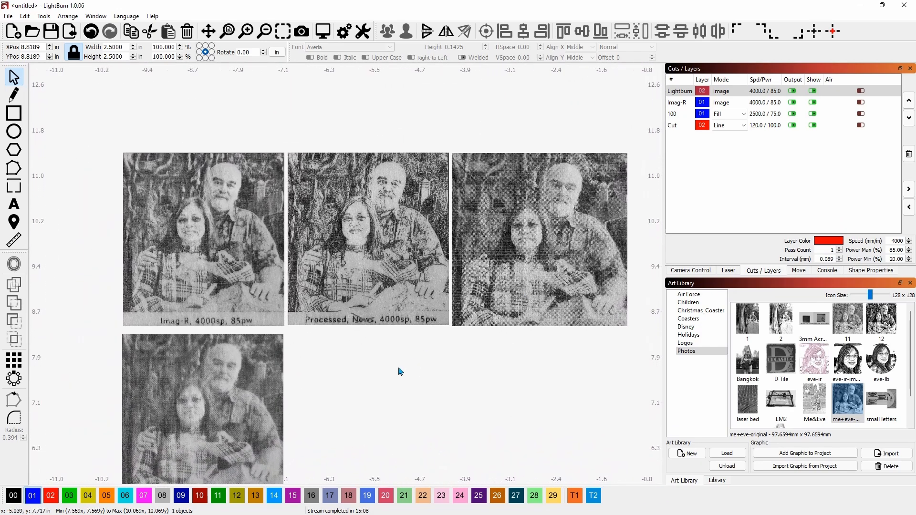
left_click_drag(401, 370, 420, 355)
scroll(420, 355, "down", 1)
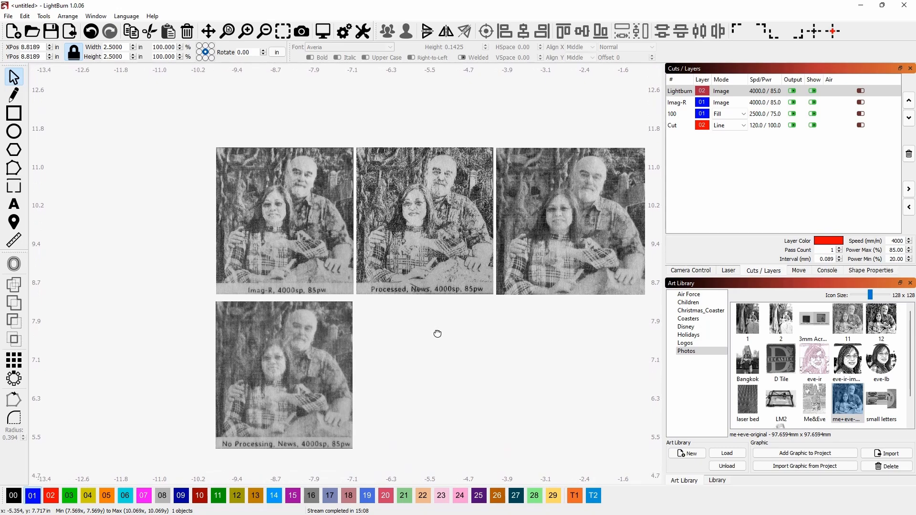